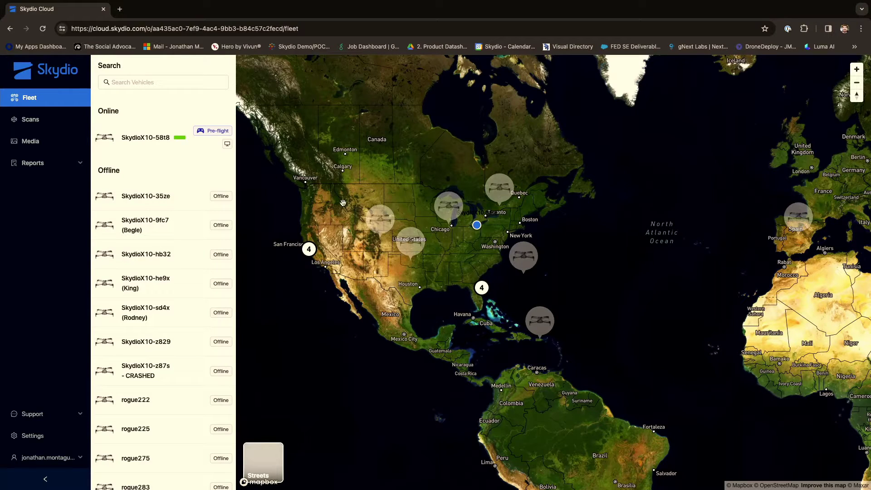
Open the online drone SkydioX10-58t8 and start its remote flight session
mouse_move(522, 260)
click(151, 145)
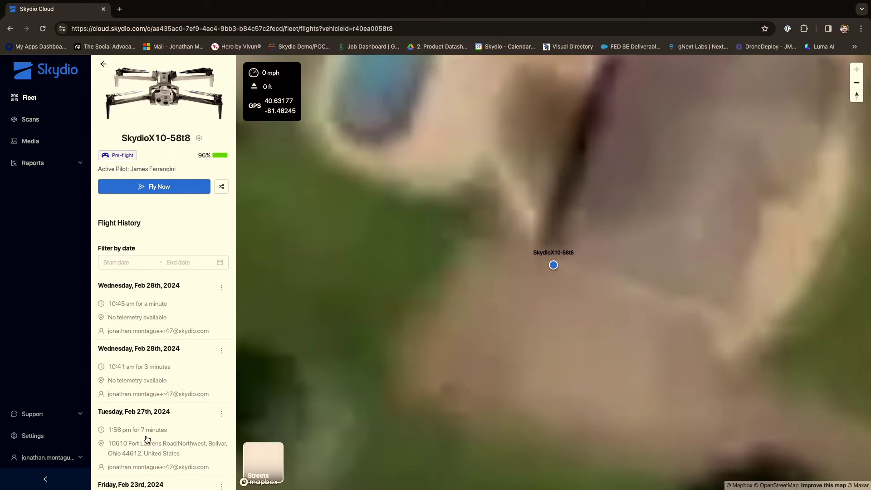
click(177, 188)
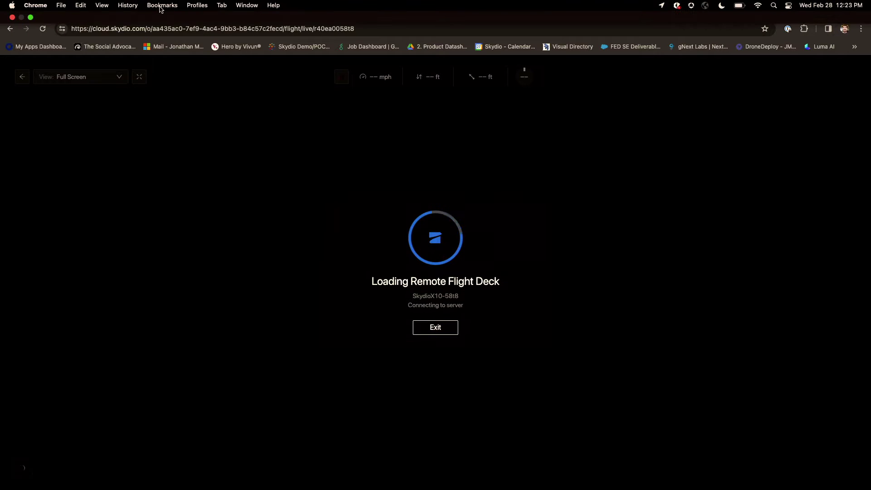
Hide the browser toolbar in full screen and take over control of the drone as active pilot
click(111, 5)
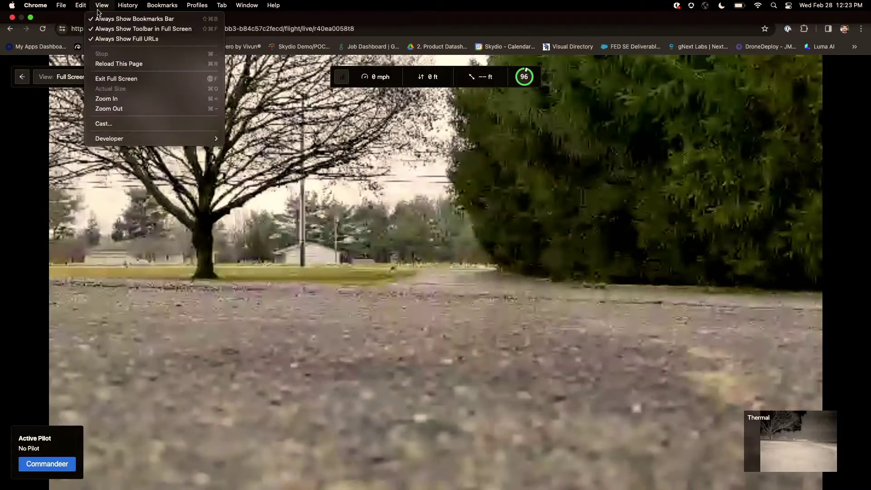
click(108, 29)
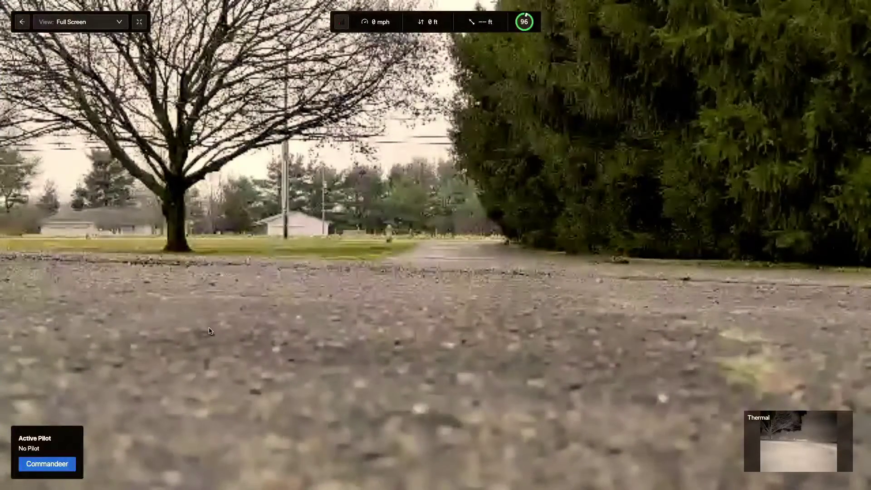
click(62, 470)
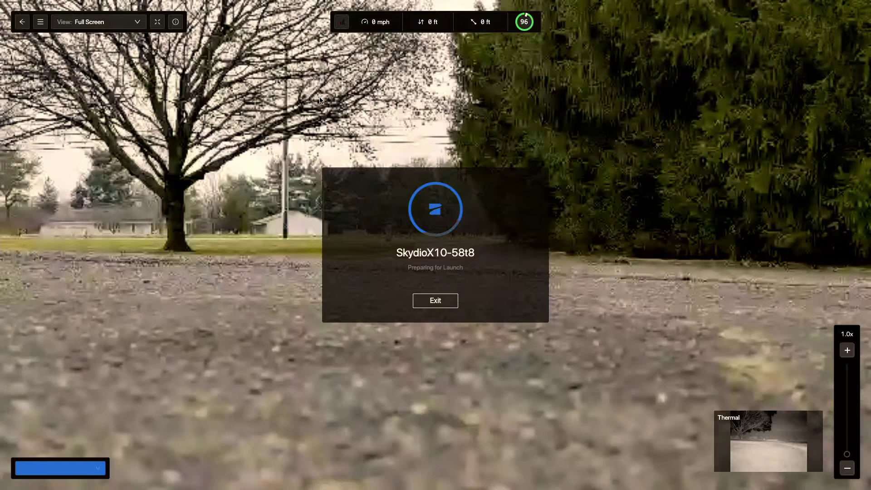
In the flight settings, raise the desired vehicle speed above default to about three quarters of its range, review the altitude limits and close the settings
click(40, 23)
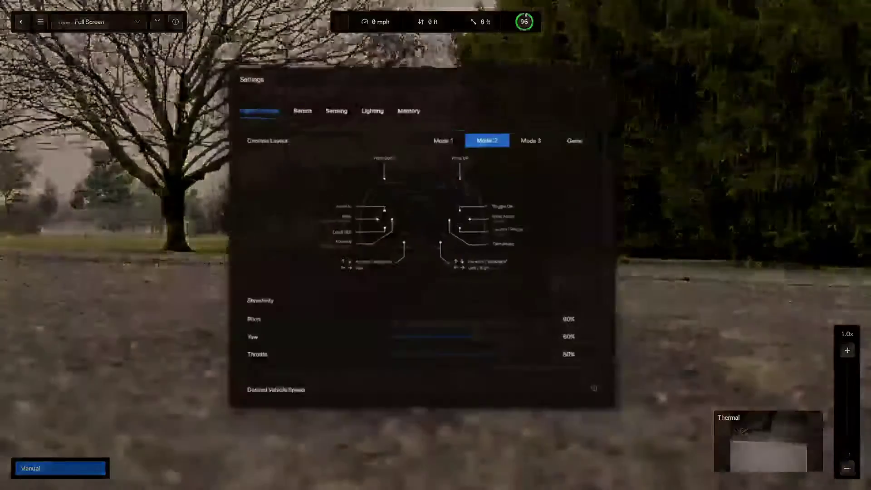
scroll(315, 220, down, 2)
scroll(315, 221, down, 1)
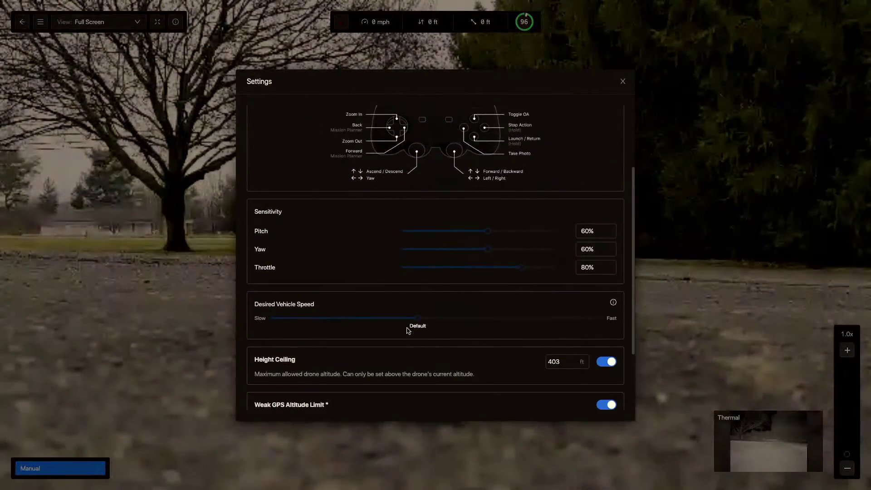
drag(418, 324, 529, 322)
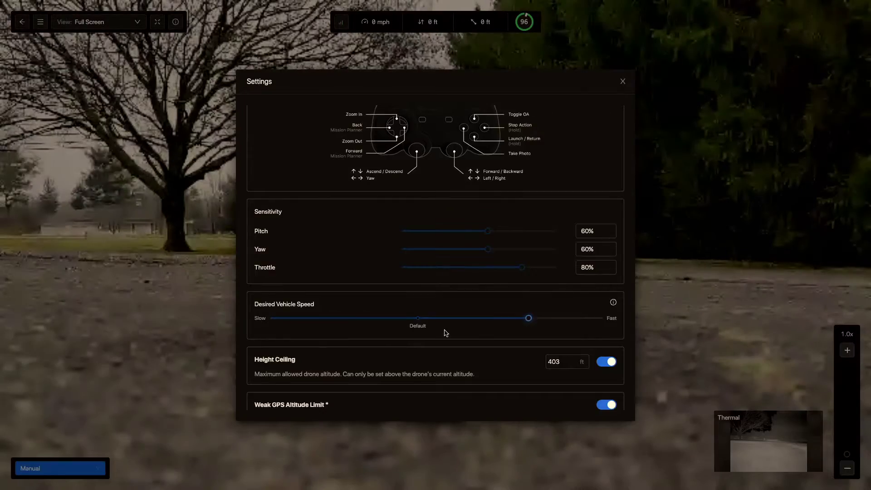
scroll(445, 333, down, 2)
drag(257, 373, 479, 376)
click(685, 276)
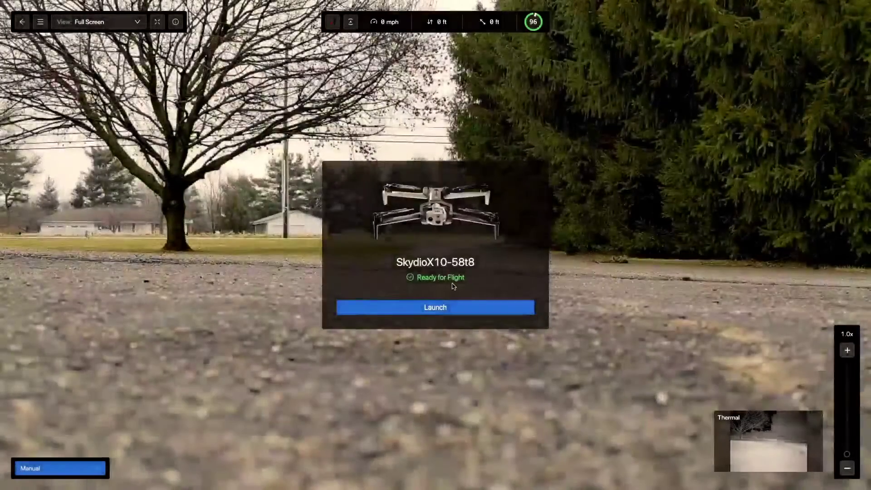
Launch the drone, enable pointer lock and climb to about 61 ft
click(460, 308)
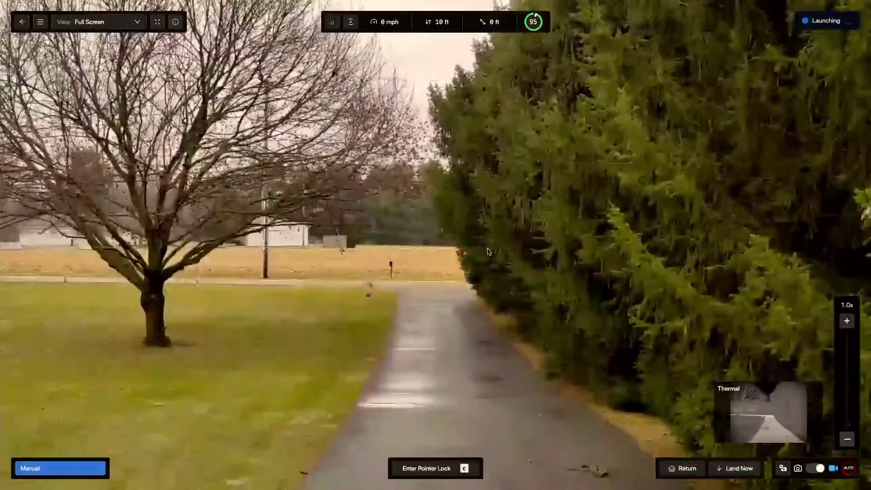
key(space)
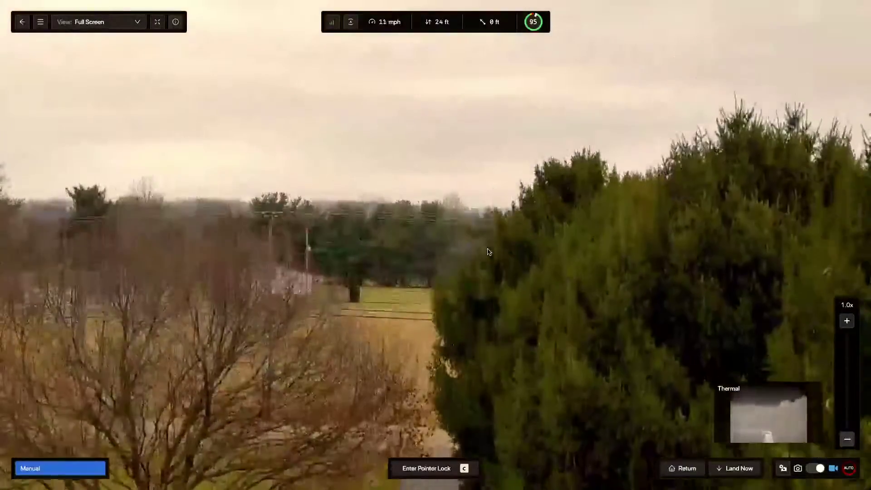
key(c)
key(space)
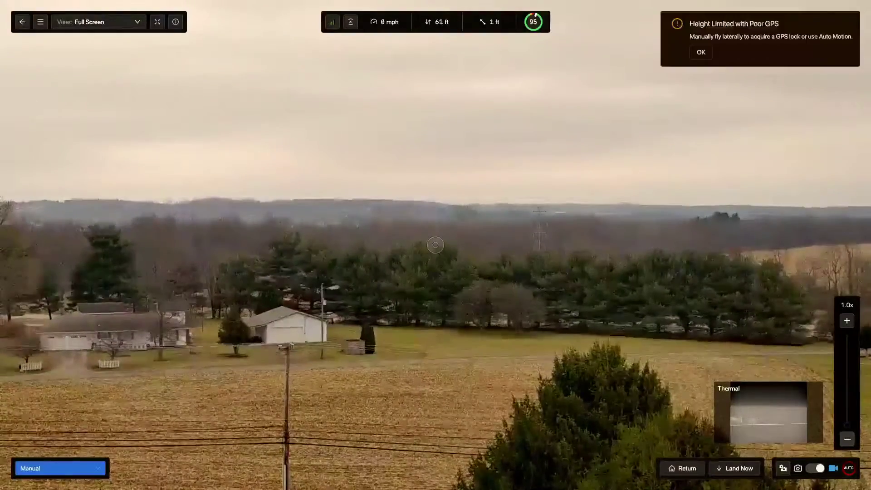
Fly the drone sideways in both directions to acquire a GPS lock and climb to about 154 ft
key(a)
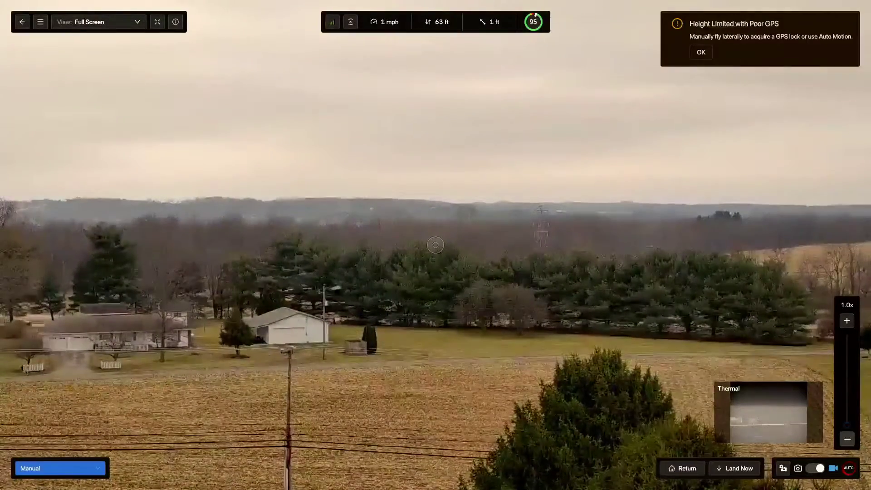
key(d)
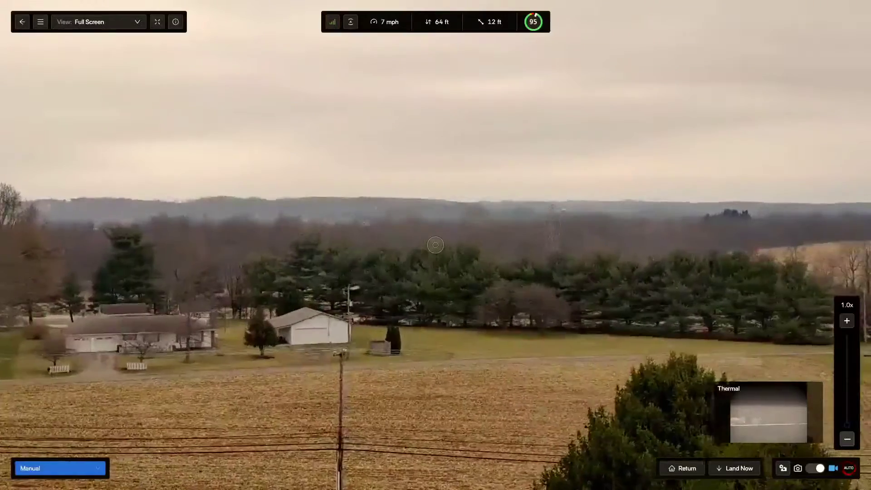
key(a)
key(Up)
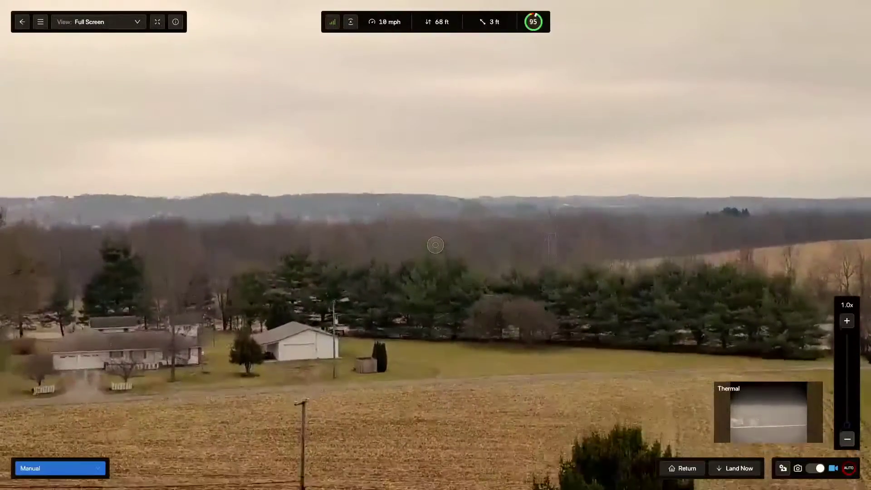
key(Up)
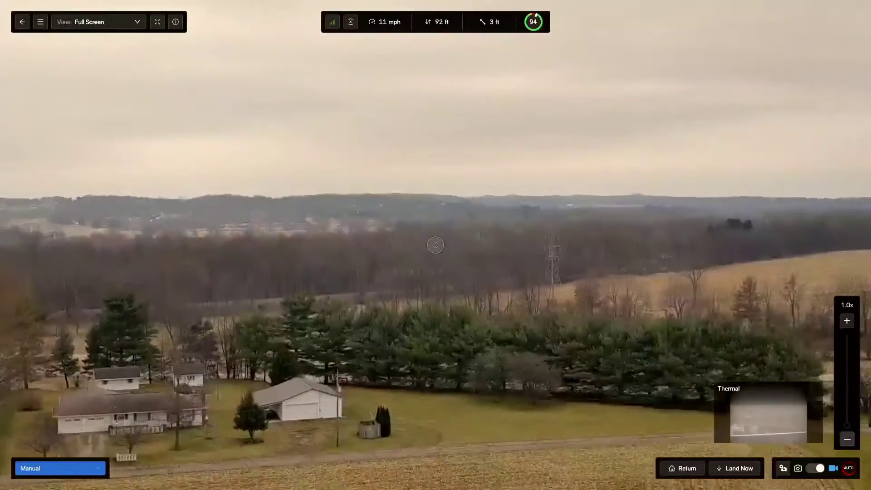
key(Up)
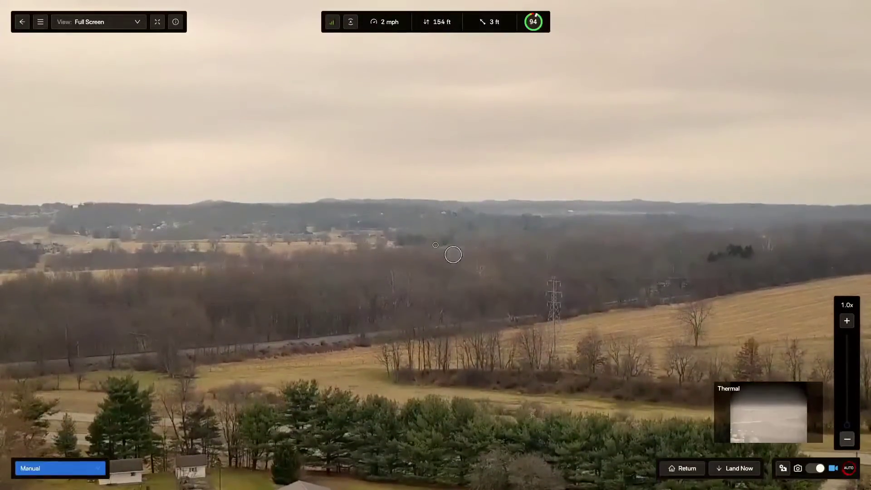
Aim the camera at the road bridge over the highway and zoom in to 10x to inspect it
drag(605, 325, 437, 245)
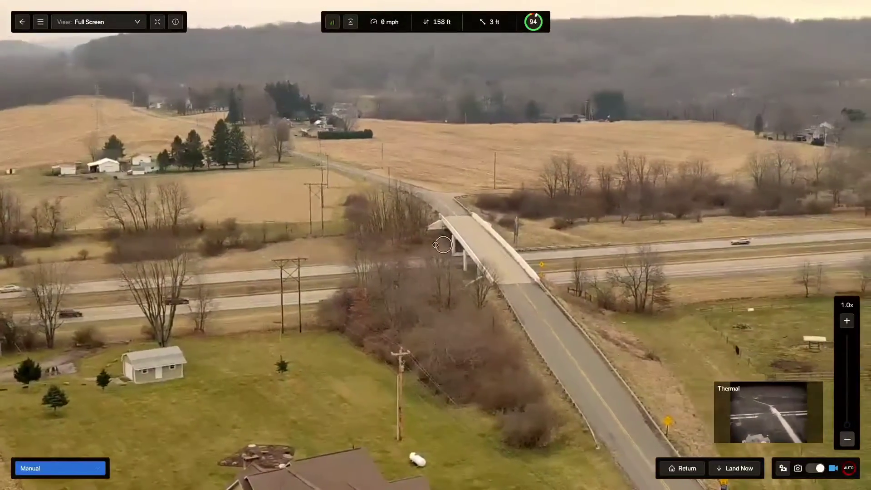
scroll(437, 245, up, 2)
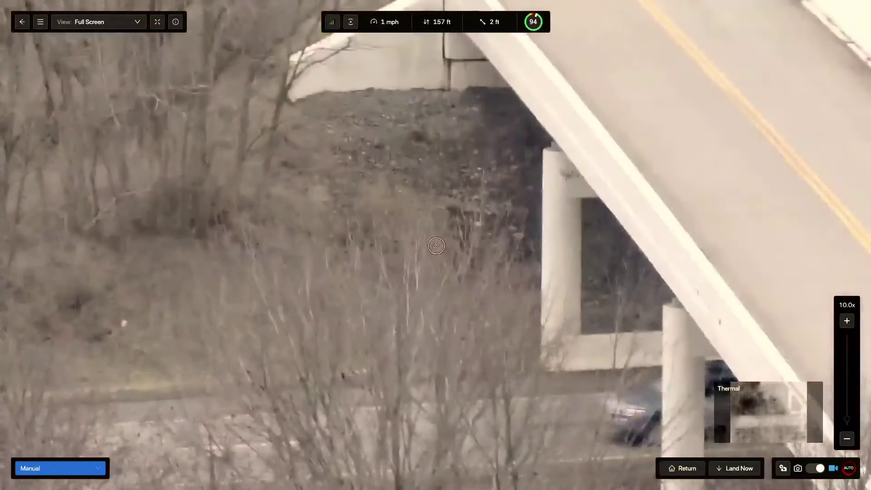
scroll(457, 262, up, 3)
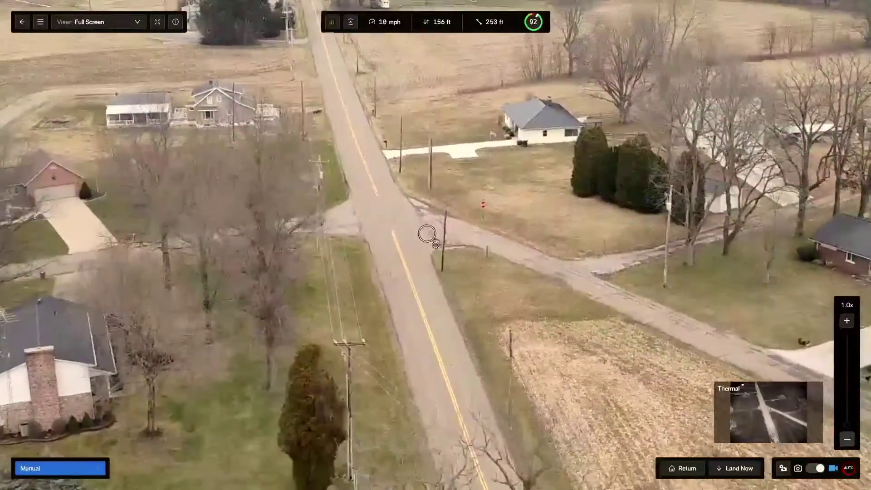
Fly on past the road junction to the clearing, inspect the parked pickup truck at 5x zoom and return to 1x
key(l)
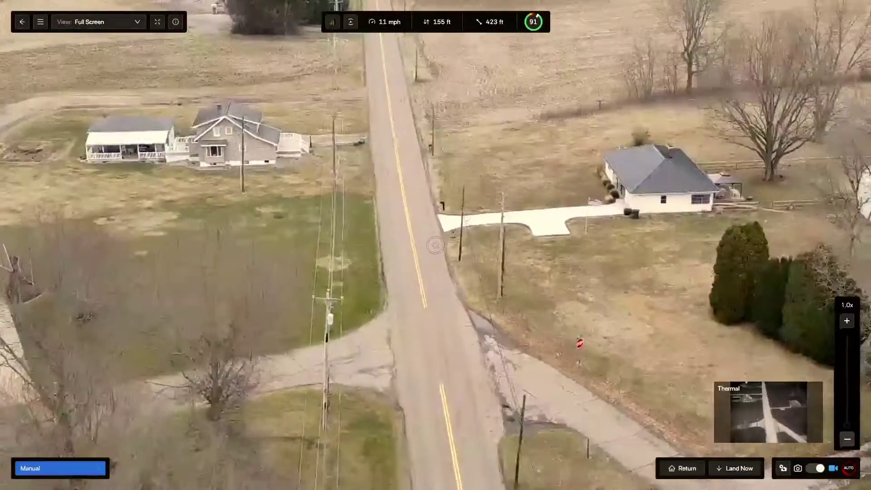
drag(183, 301, 348, 240)
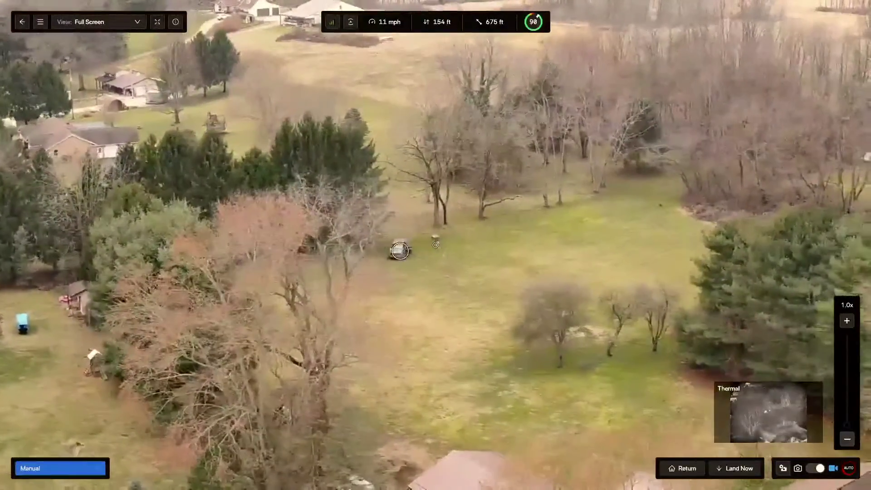
scroll(427, 245, up, 2)
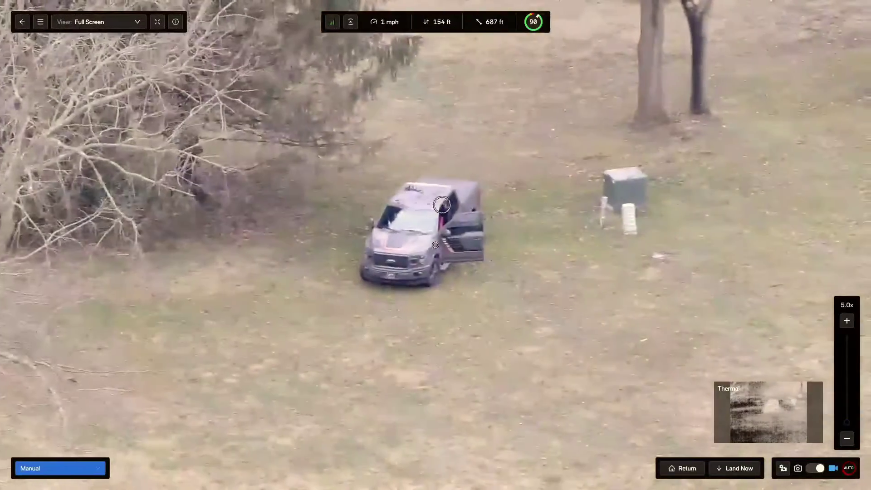
scroll(429, 210, down, 4)
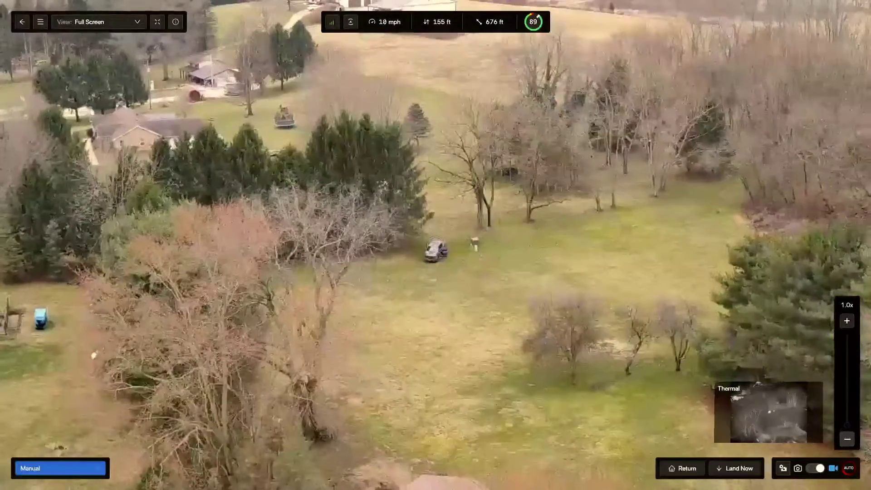
Approach the pickup truck using the thermal view, switch to the color view and inspect its open door from about 2 ft altitude at 5x
key(t)
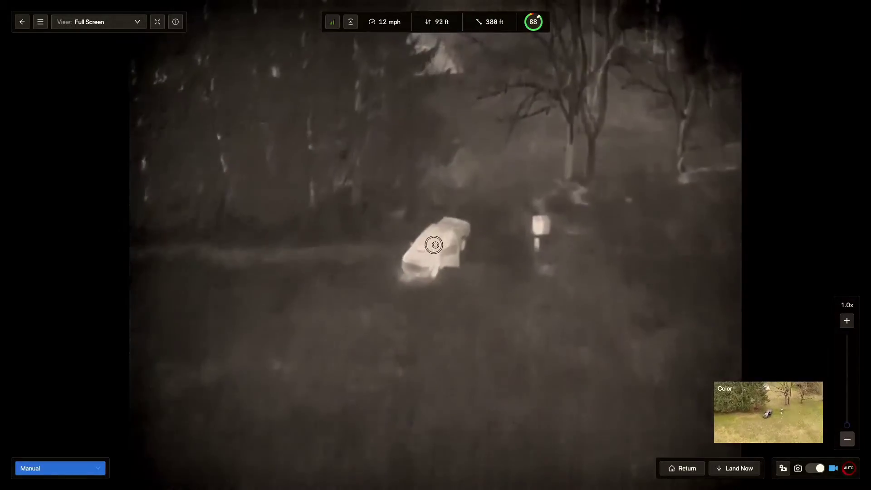
key(t)
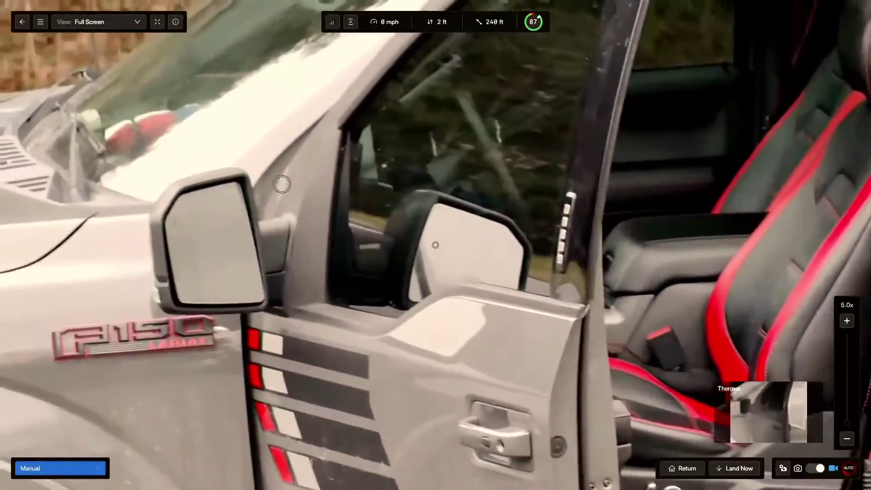
Fly over the leafless woods at about 200 ft, search them in the thermal view and switch back to color
key(t)
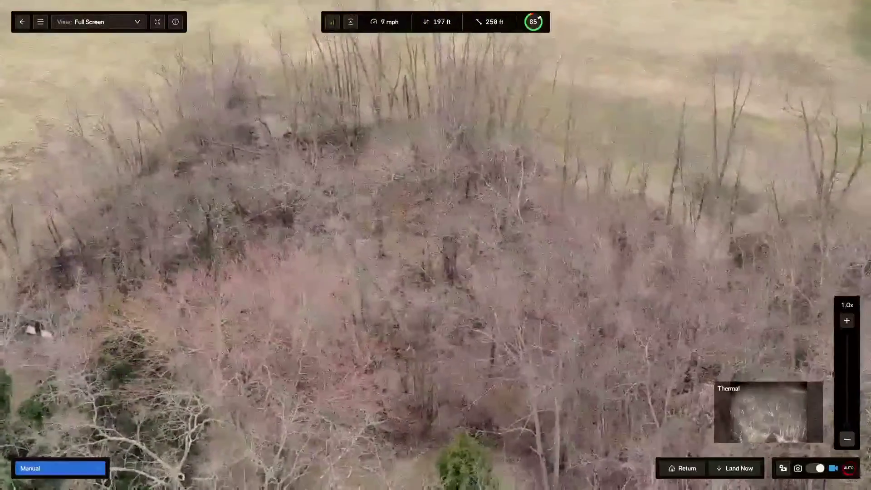
key(t)
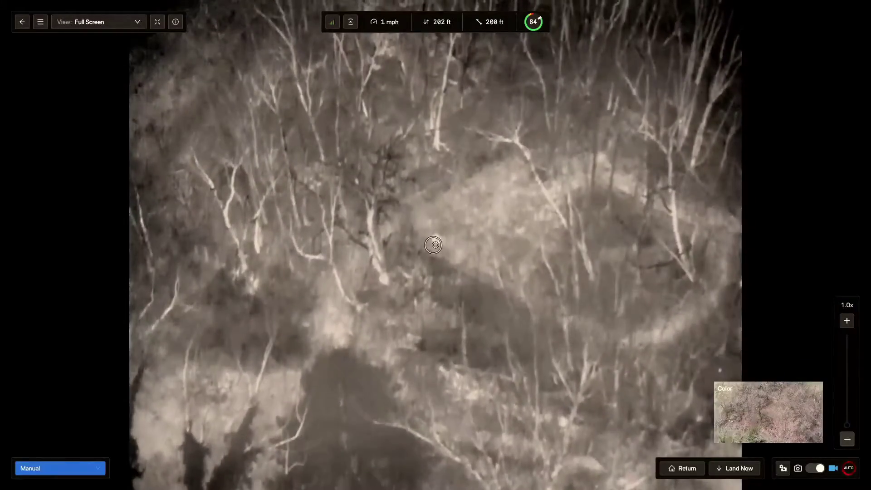
key(t)
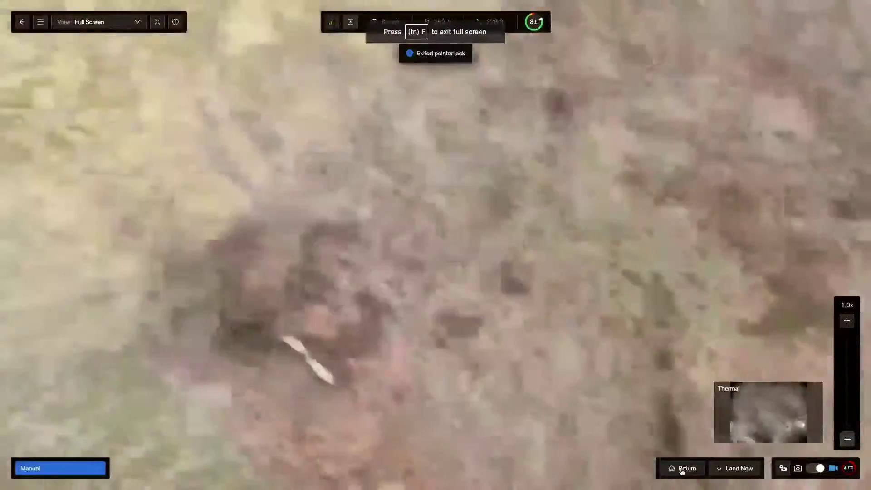
Send the drone back to its launch point
click(682, 470)
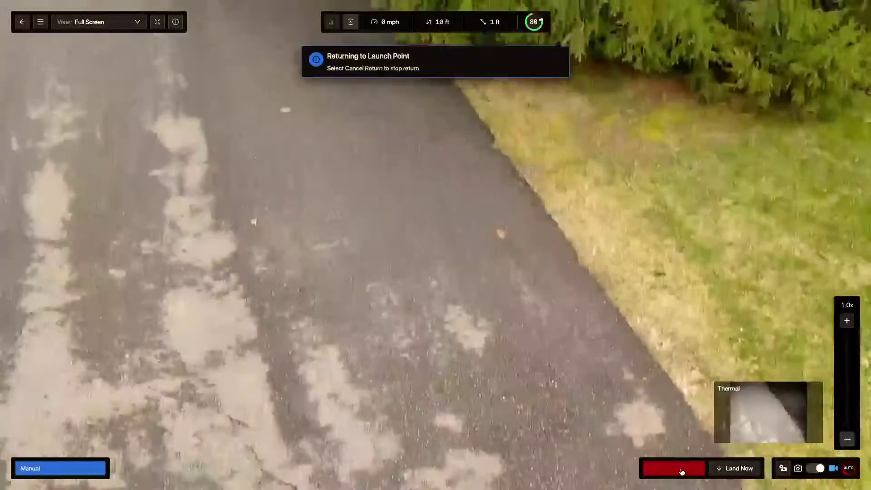
click(682, 472)
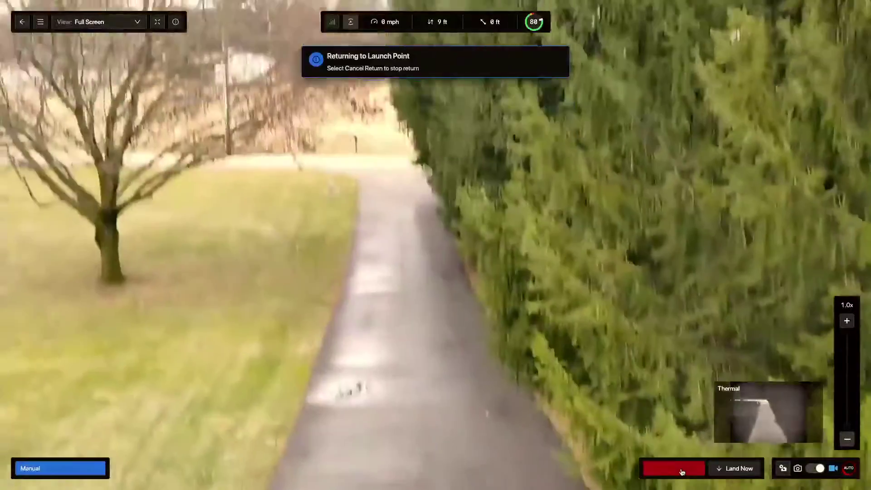